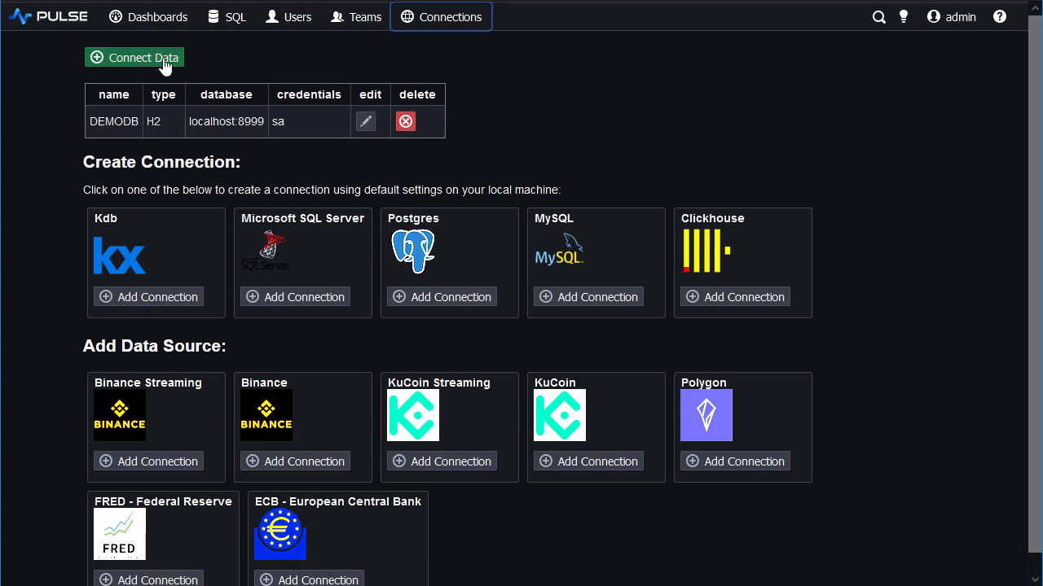
Add a Kdb data source named KDB:localhost:5000 on host localhost, port 5000.
{"action": "left_click", "coordinate": [150, 57]}
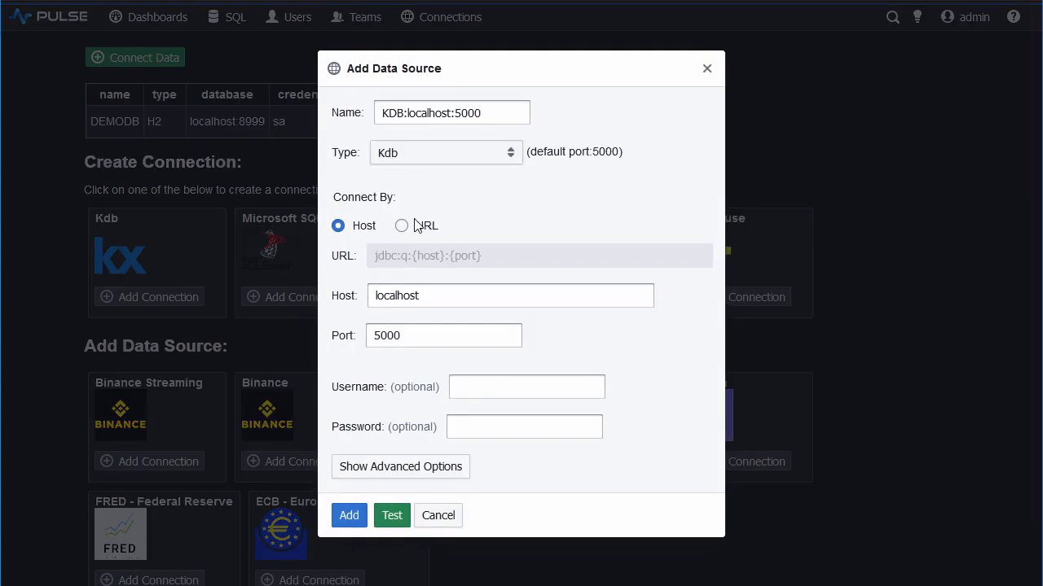
{"action": "left_click", "coordinate": [356, 514]}
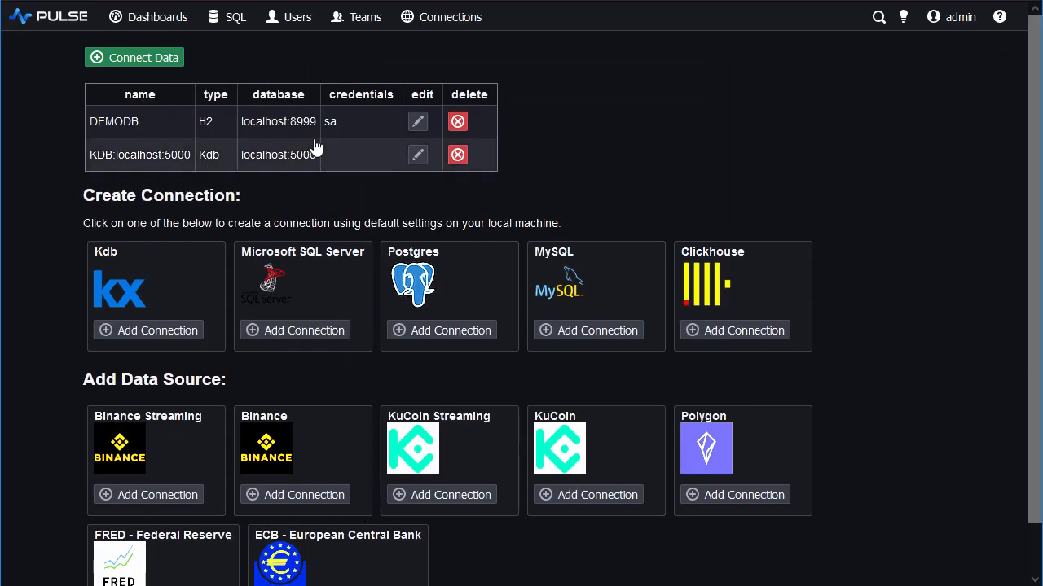
Paste the trade-generating q script ending in "-1000 sublist select from trade" into the SQL editor and run all of it against KDB:localhost:5000.
{"action": "left_click", "coordinate": [233, 18]}
{"action": "left_click", "coordinate": [227, 69]}
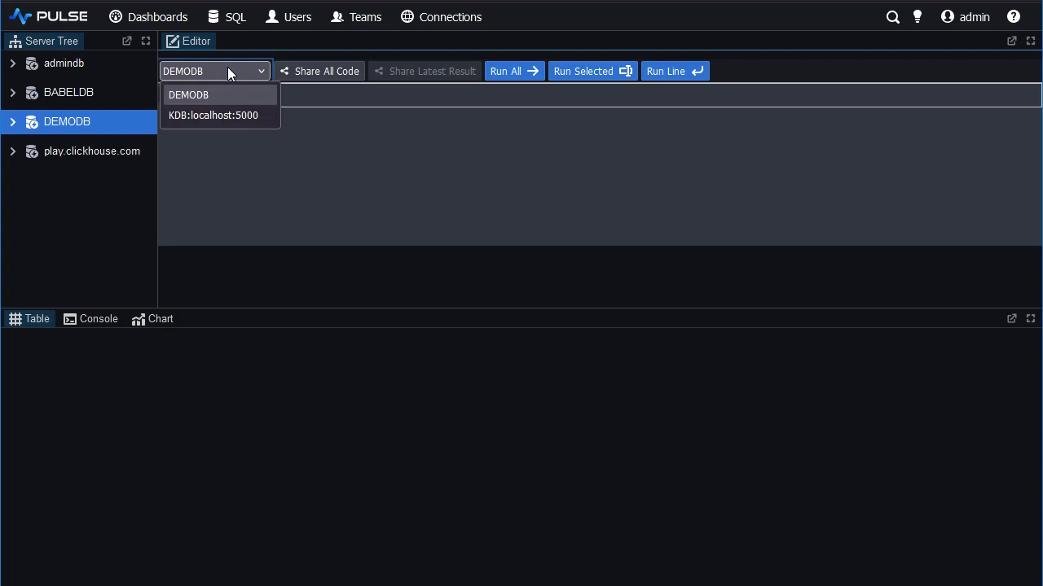
{"action": "left_click", "coordinate": [224, 116]}
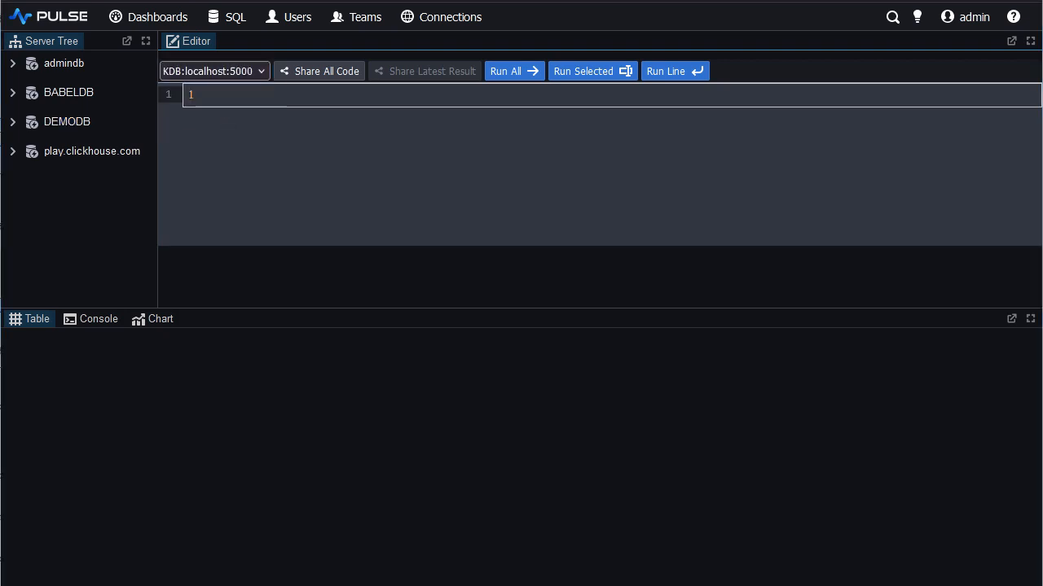
{"action": "left_click", "coordinate": [244, 94]}
{"action": "key", "text": "ctrl+v"}
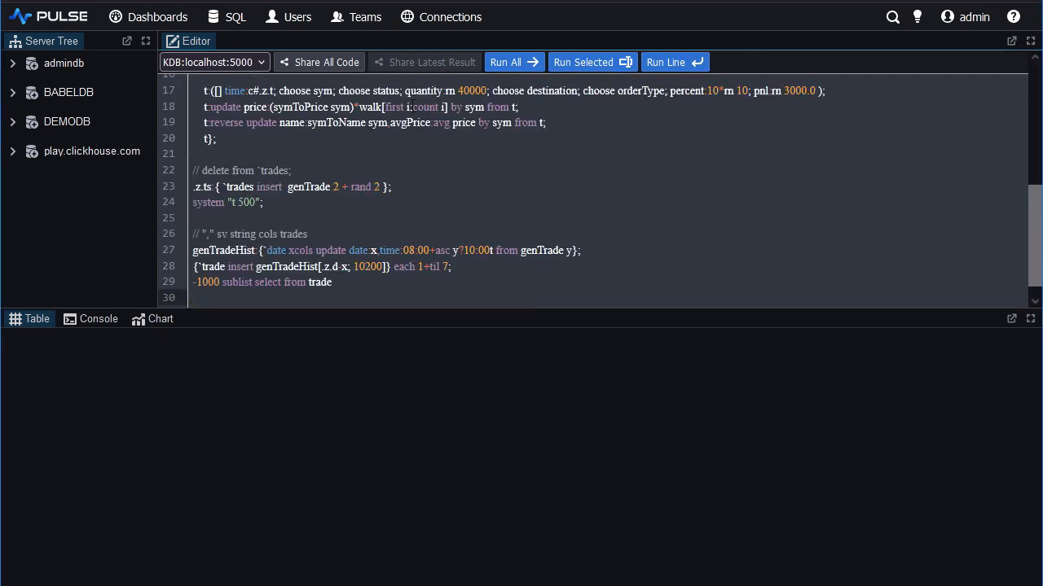
{"action": "left_click", "coordinate": [516, 65]}
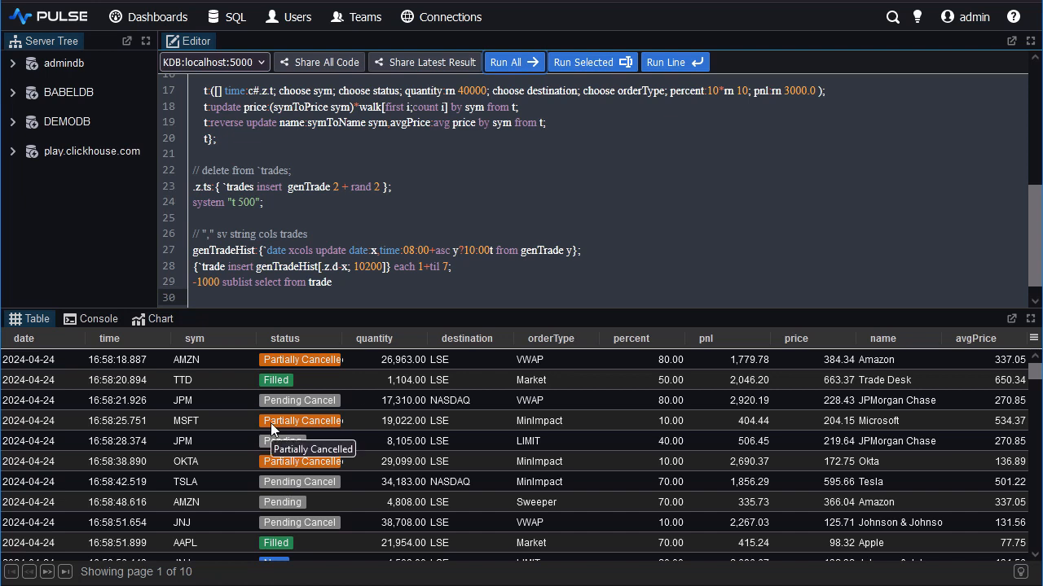
{"action": "left_click", "coordinate": [330, 281]}
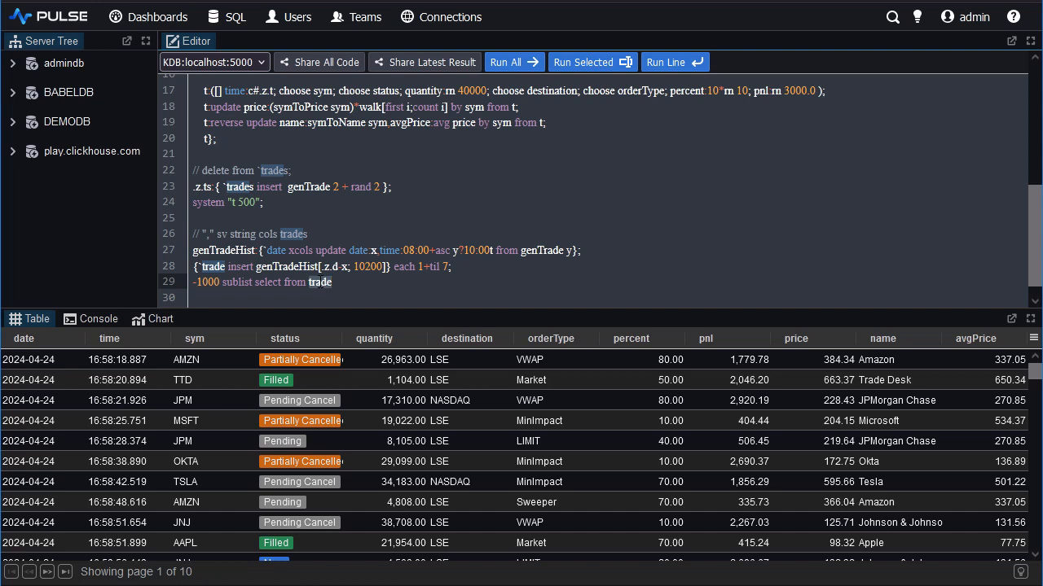
Create a new dashboard and add a table component to it.
{"action": "left_click", "coordinate": [154, 24]}
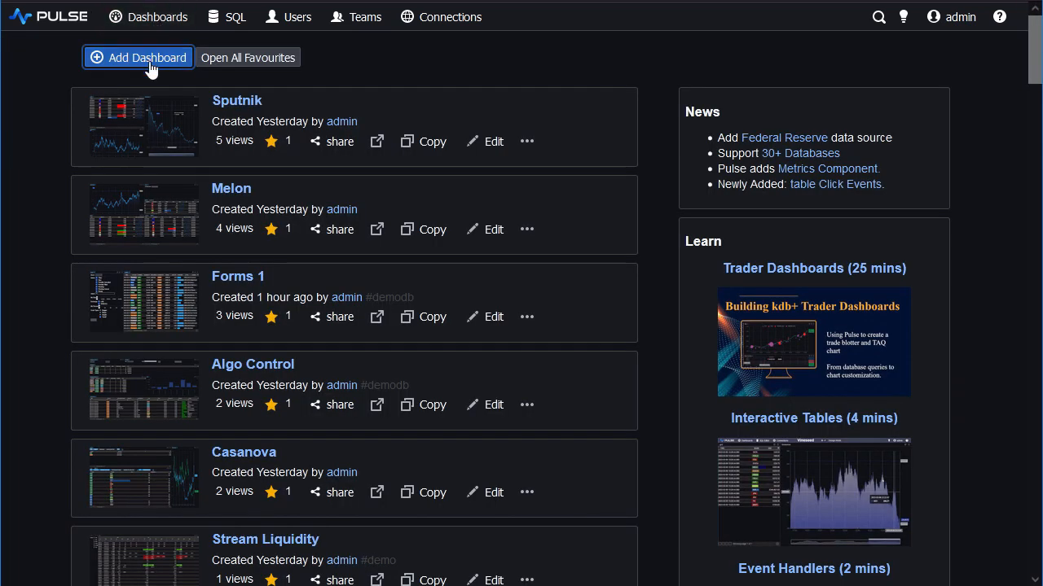
{"action": "left_click", "coordinate": [144, 58]}
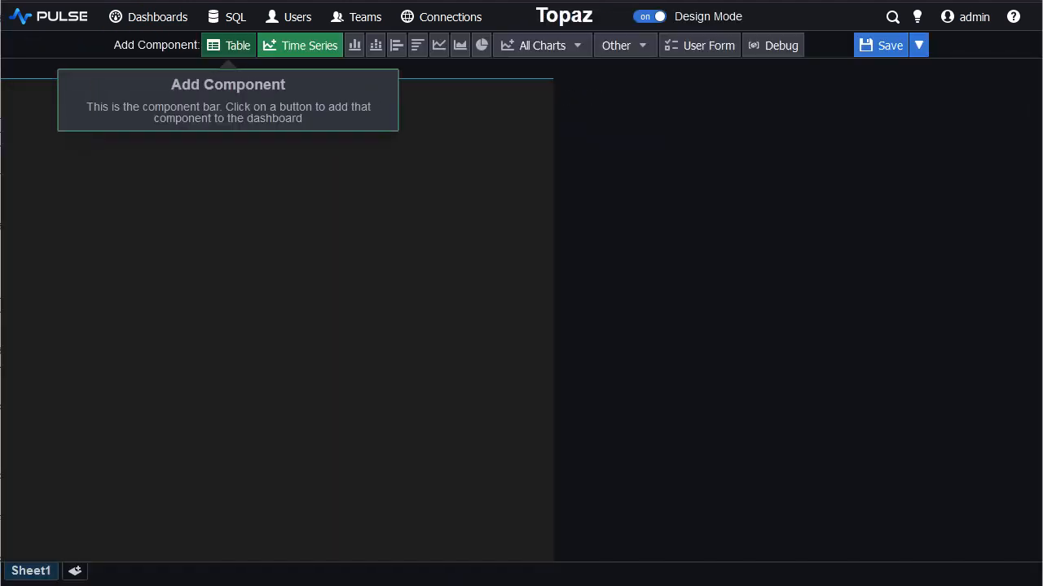
{"action": "left_click", "coordinate": [240, 55]}
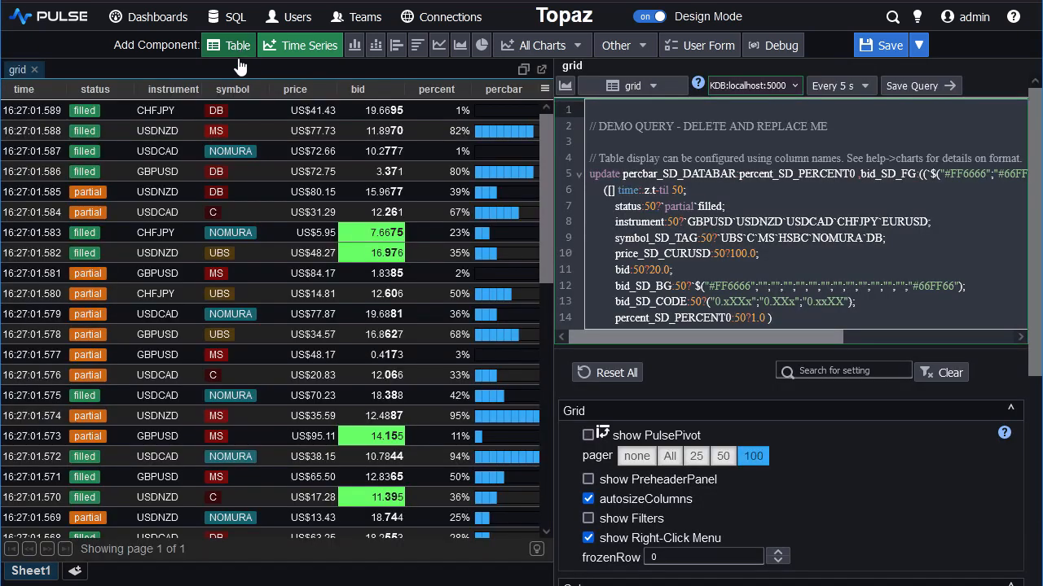
Keep the table on the KDB:localhost:5000 connection and set its refresh to Only on Interaction.
{"action": "left_click", "coordinate": [766, 85]}
{"action": "left_click", "coordinate": [757, 84]}
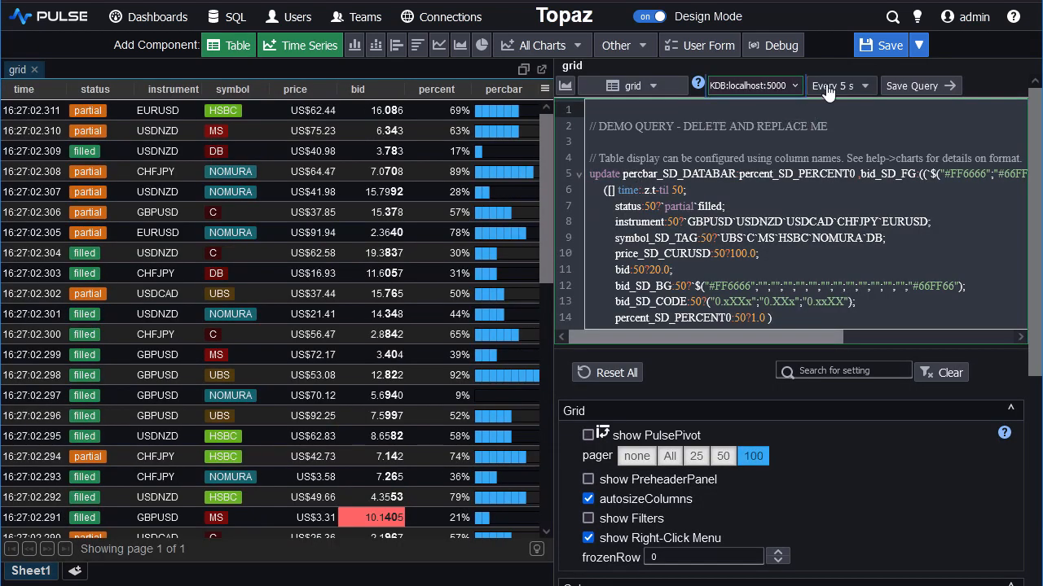
{"action": "left_click", "coordinate": [828, 90]}
{"action": "scroll", "coordinate": [891, 228], "scroll_direction": "down", "scroll_amount": 3}
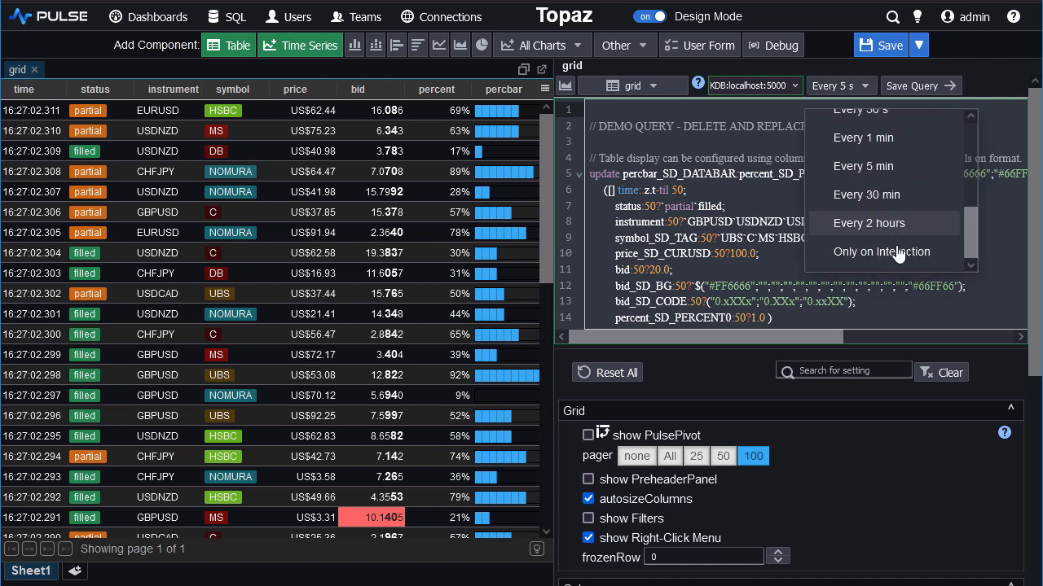
{"action": "left_click", "coordinate": [888, 251]}
Replace the table's demo query with "-1000 sublist select from trade" and save the query.
{"action": "left_click", "coordinate": [750, 141]}
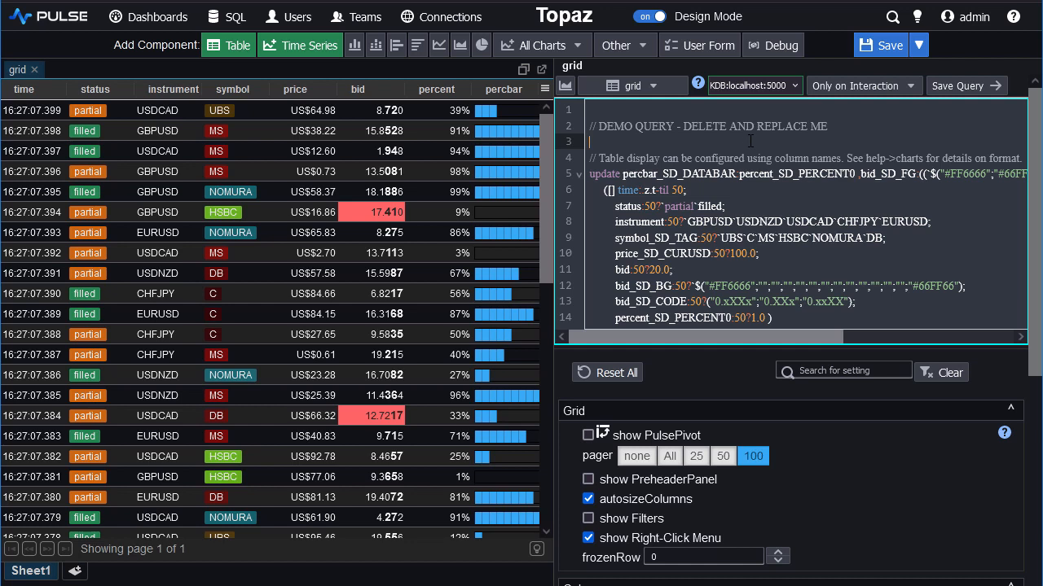
{"action": "key", "text": "ctrl+a"}
{"action": "type", "text": "-1000 sublist select from trade"}
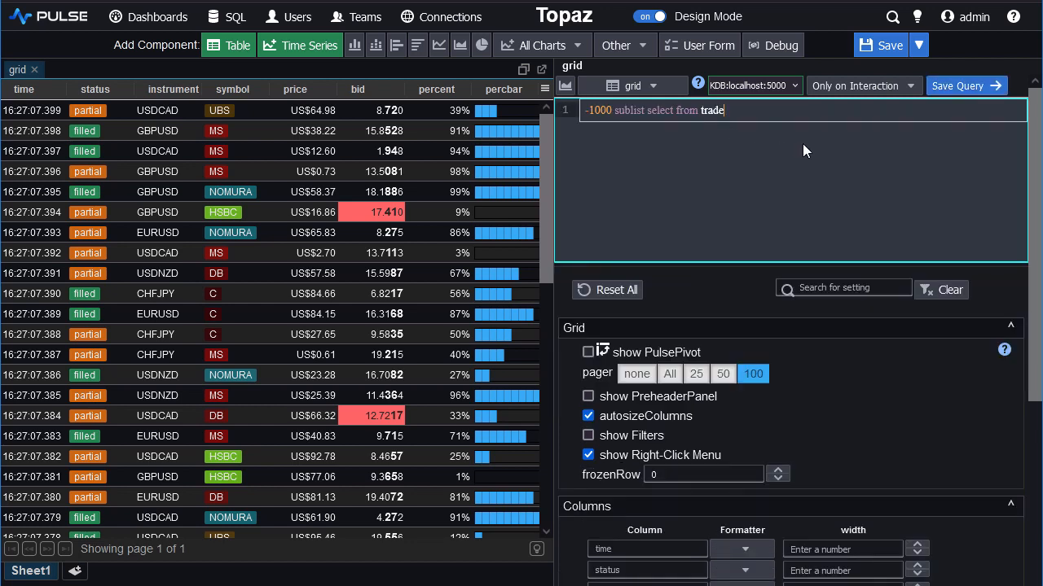
{"action": "left_click", "coordinate": [962, 89]}
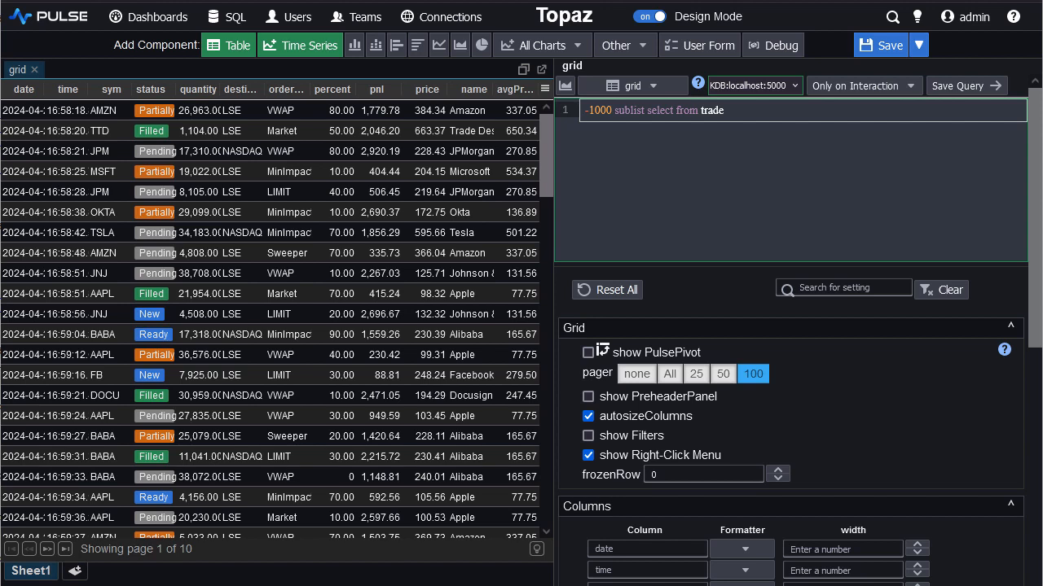
Place a user form on the left side of the grid and turn off autosizeColumns for the grid.
{"action": "left_click", "coordinate": [706, 47]}
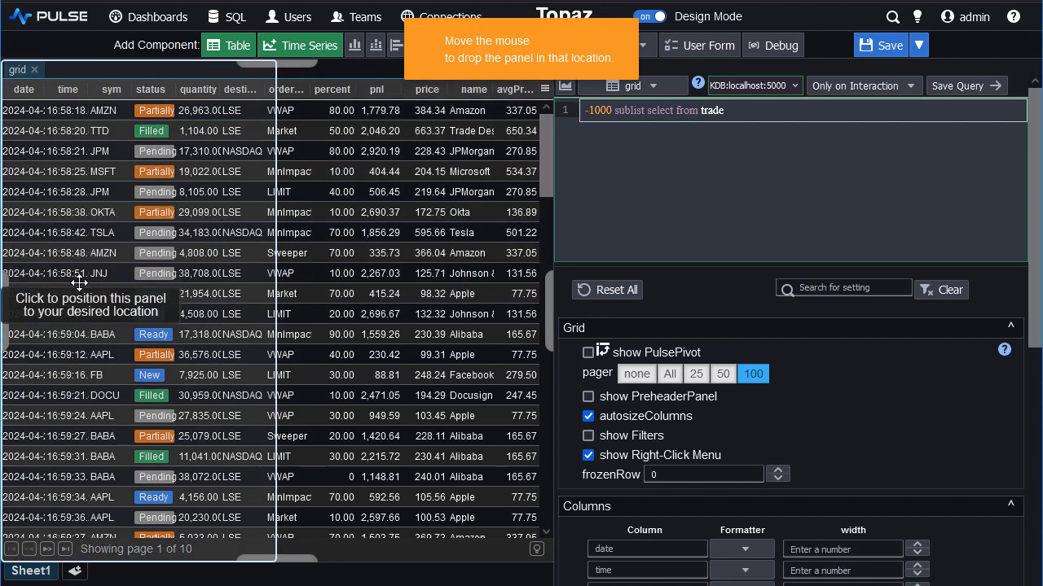
{"action": "left_click", "coordinate": [79, 282]}
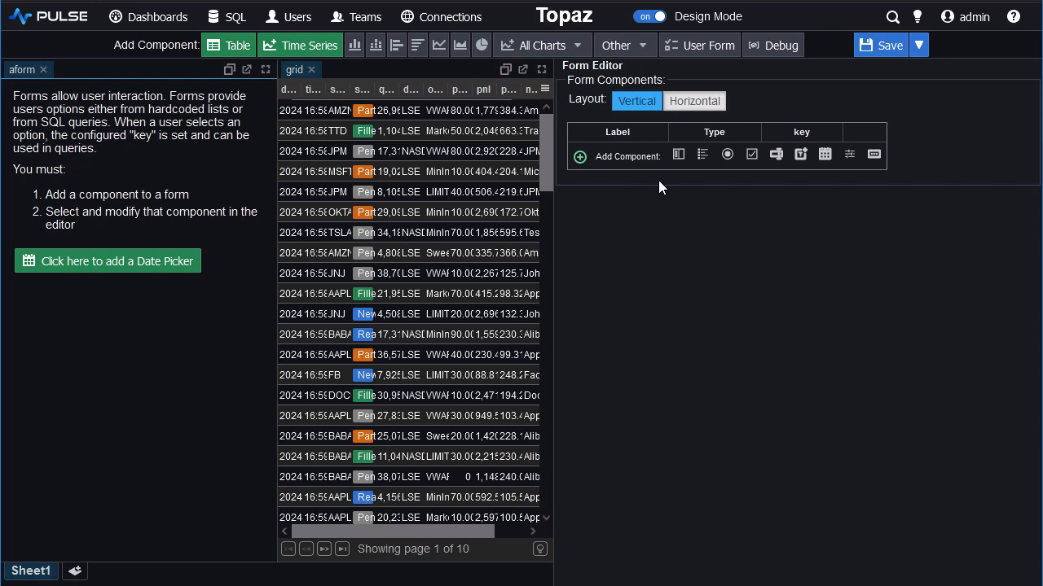
{"action": "left_click", "coordinate": [506, 175]}
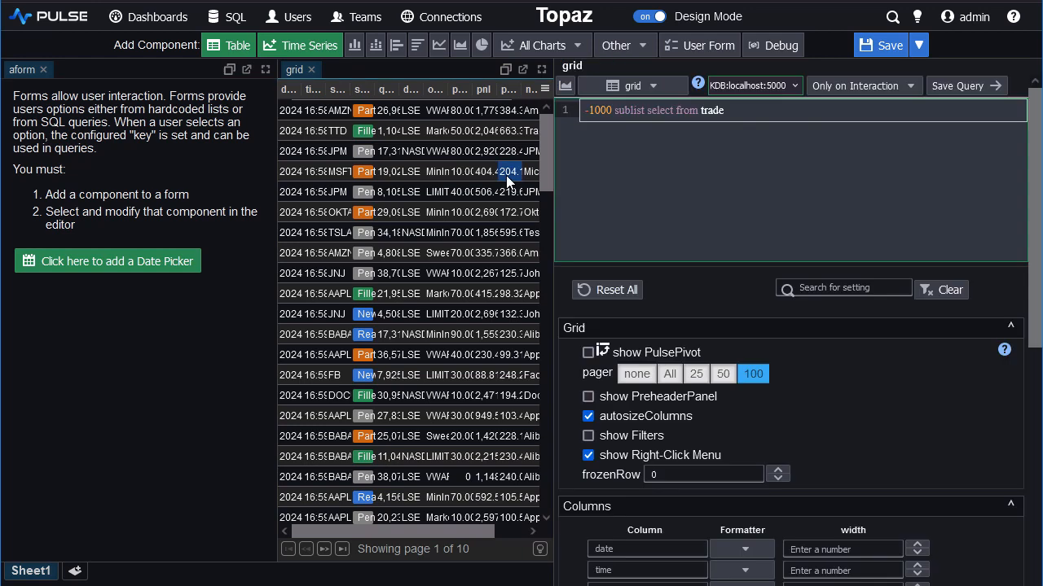
{"action": "left_click", "coordinate": [588, 416]}
Add a dropdown to the form and fill it from the SQL query "asc select distinct sym from trade".
{"action": "left_click", "coordinate": [239, 307]}
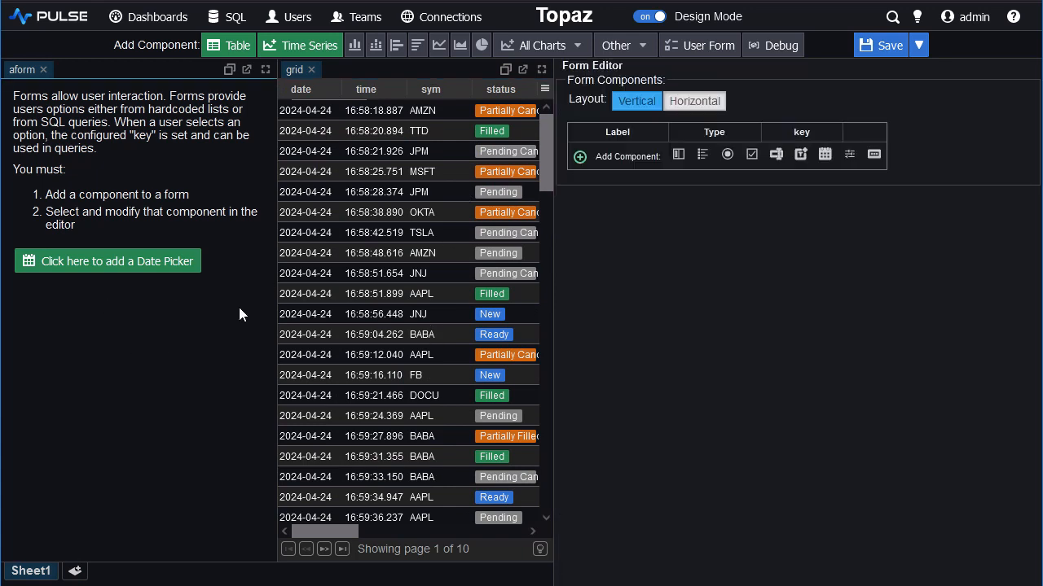
{"action": "left_click", "coordinate": [679, 155]}
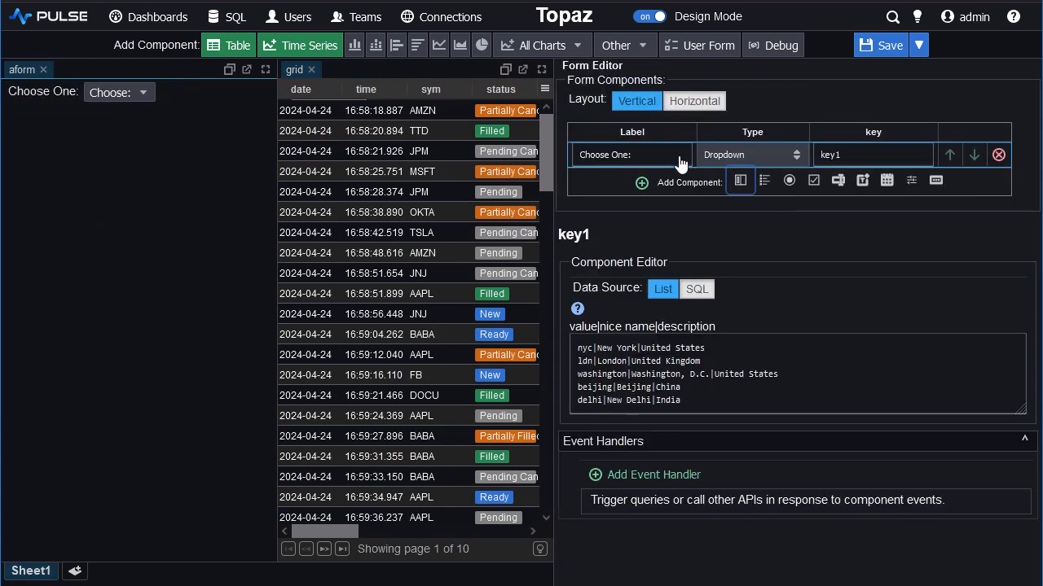
{"action": "left_click", "coordinate": [704, 298]}
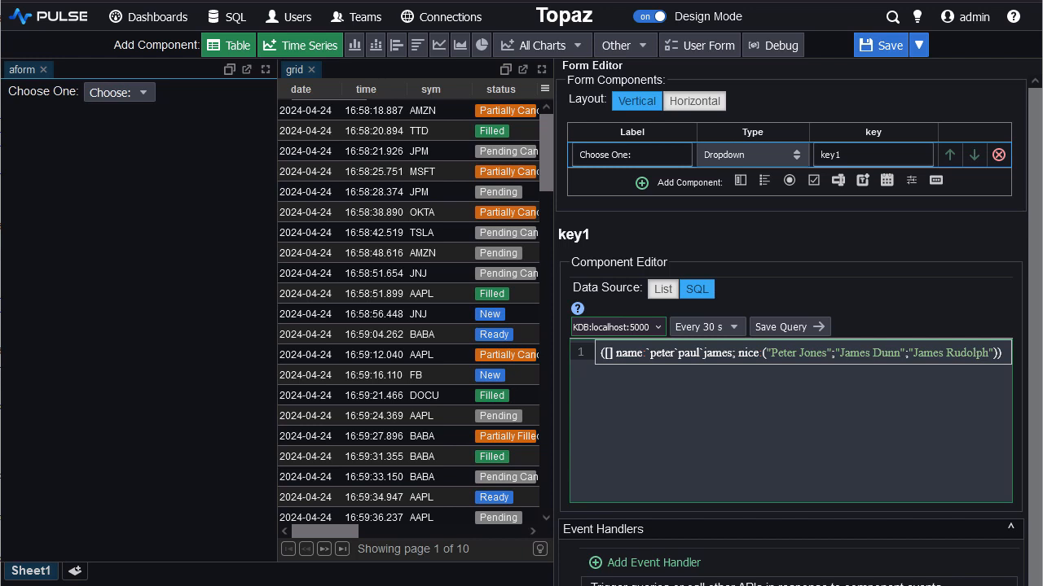
{"action": "left_click", "coordinate": [708, 358]}
{"action": "key", "text": "ctrl+a"}
{"action": "type", "text": "asc select distinct sym from trade"}
Set the dropdown query to refresh every 2 hours and save it.
{"action": "left_click", "coordinate": [721, 328]}
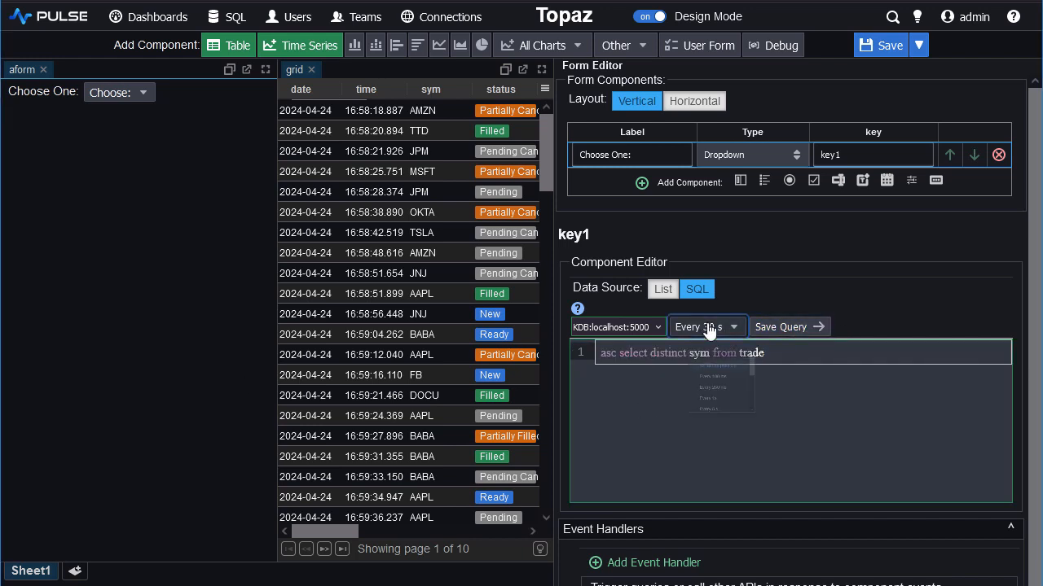
{"action": "scroll", "coordinate": [729, 399], "scroll_direction": "down", "scroll_amount": 3}
{"action": "left_click", "coordinate": [733, 462]}
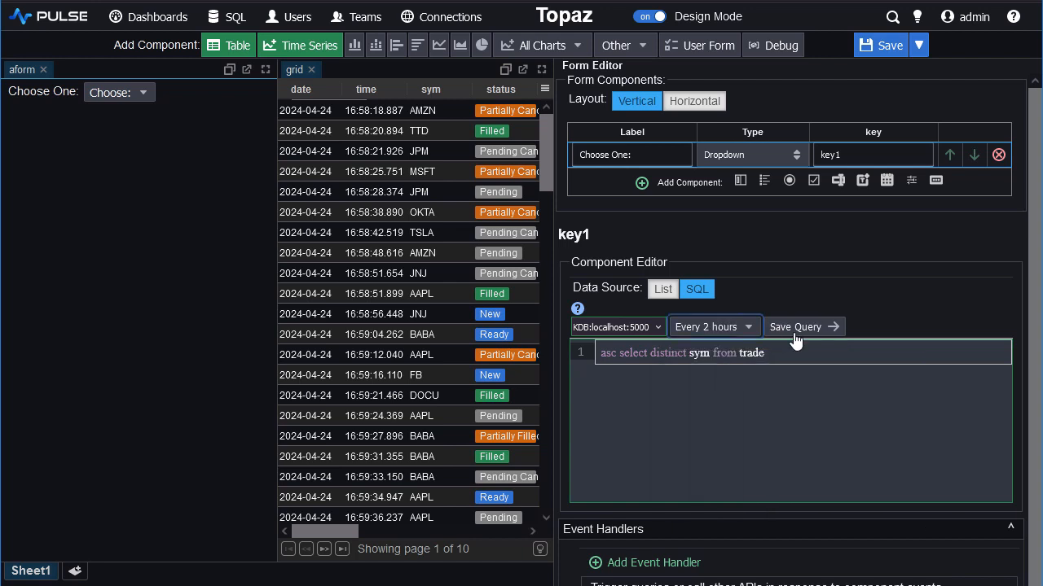
{"action": "left_click", "coordinate": [796, 334]}
Choose AMZN in the form's dropdown and check the dropdown's key1 key name.
{"action": "left_click", "coordinate": [127, 94]}
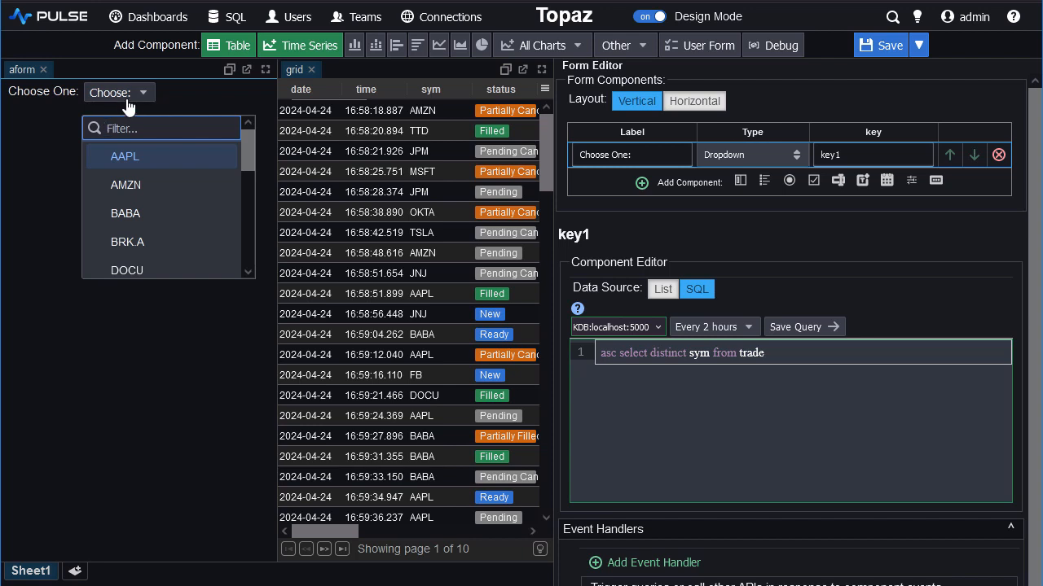
{"action": "left_click", "coordinate": [122, 185]}
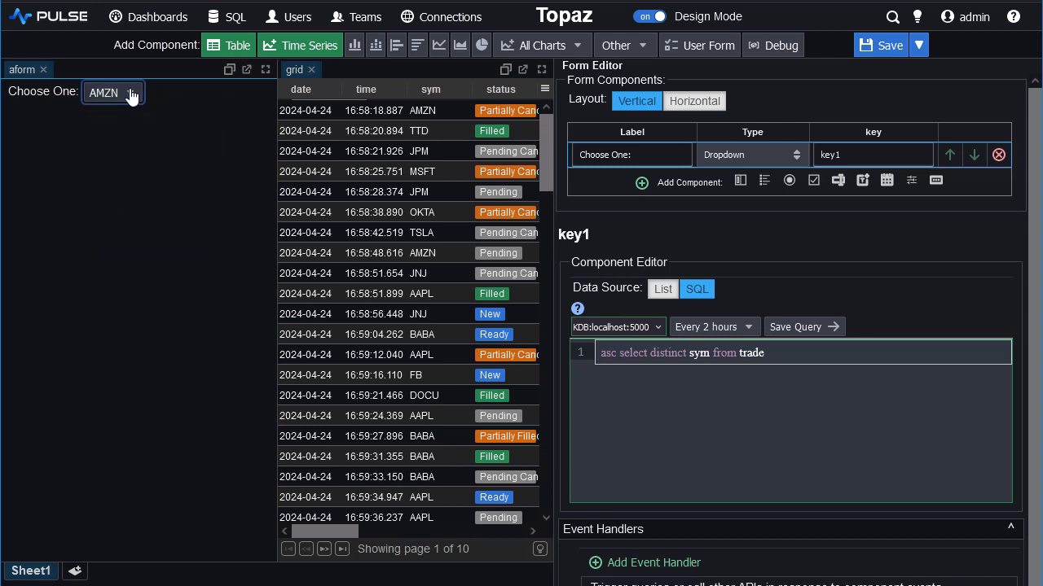
{"action": "left_click_drag", "start_coordinate": [861, 159], "coordinate": [802, 153]}
{"action": "left_click", "coordinate": [854, 152]}
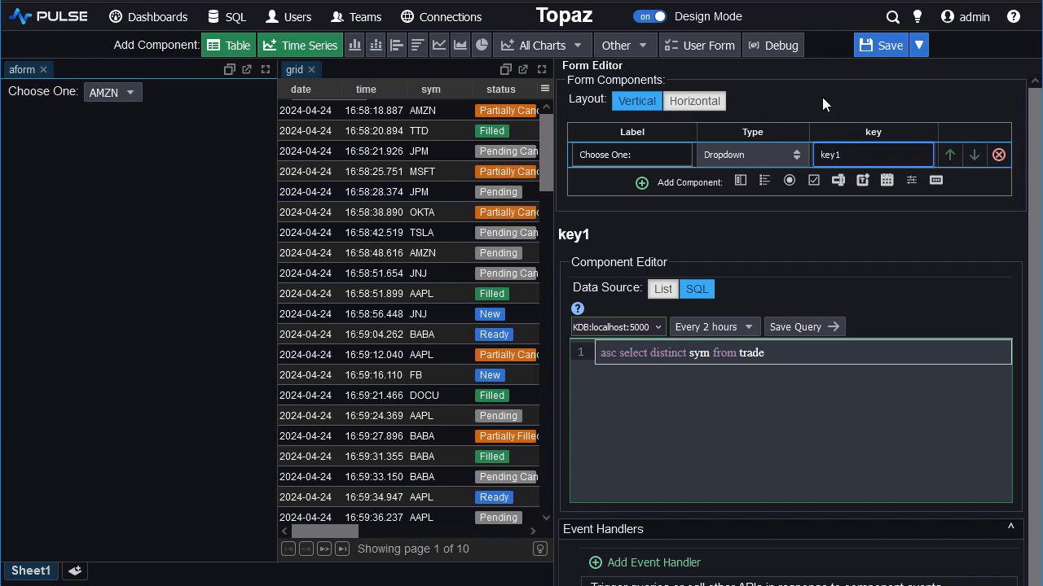
Select the grid and narrow the form panel to give the grid more width.
{"action": "left_click", "coordinate": [399, 234]}
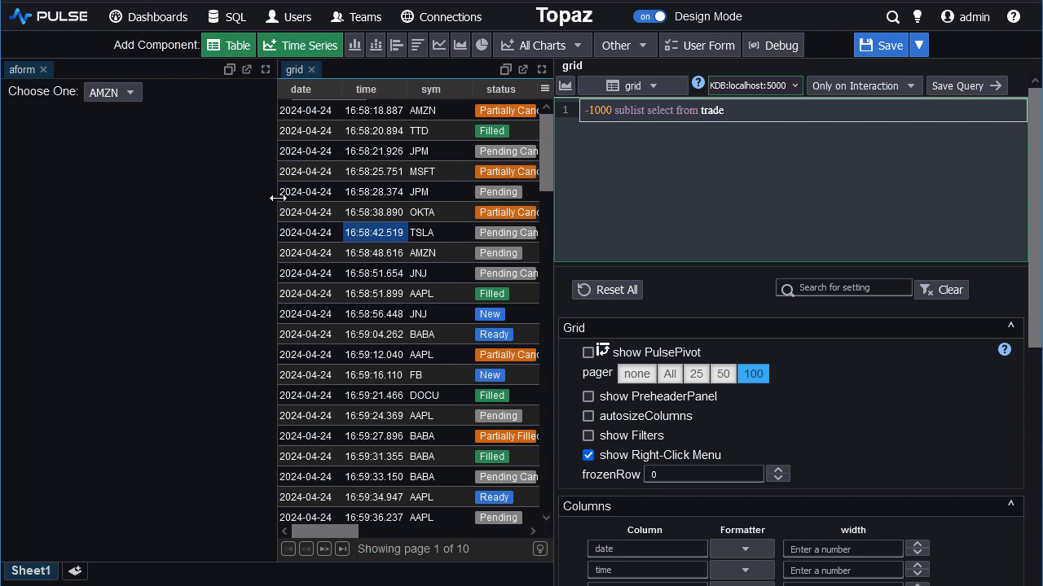
{"action": "left_click_drag", "start_coordinate": [277, 197], "coordinate": [180, 197]}
{"action": "left_click", "coordinate": [380, 173]}
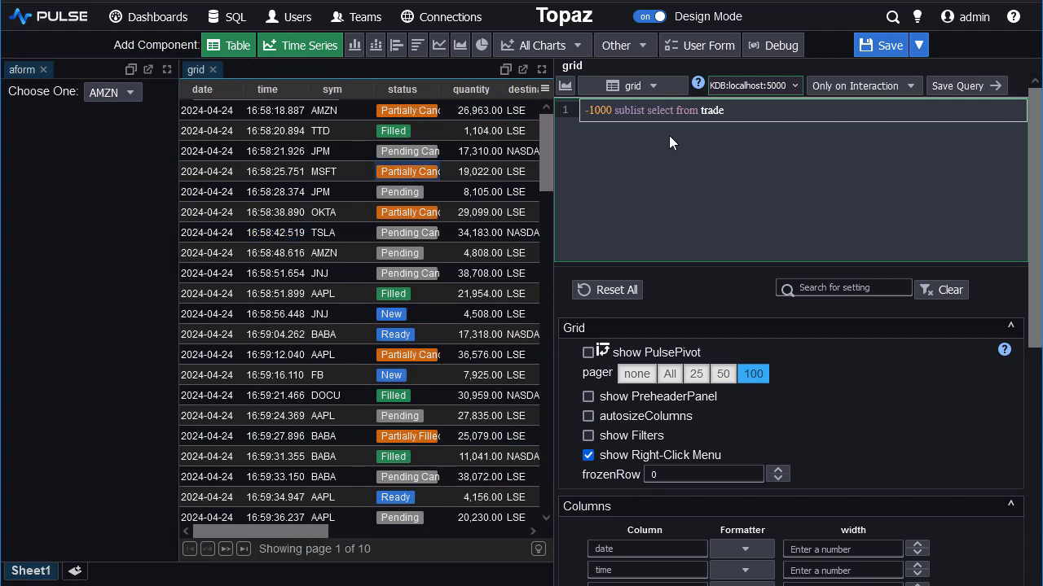
Append "where sym=`${{key1}}" to the grid's query and save the query.
{"action": "left_click", "coordinate": [734, 113]}
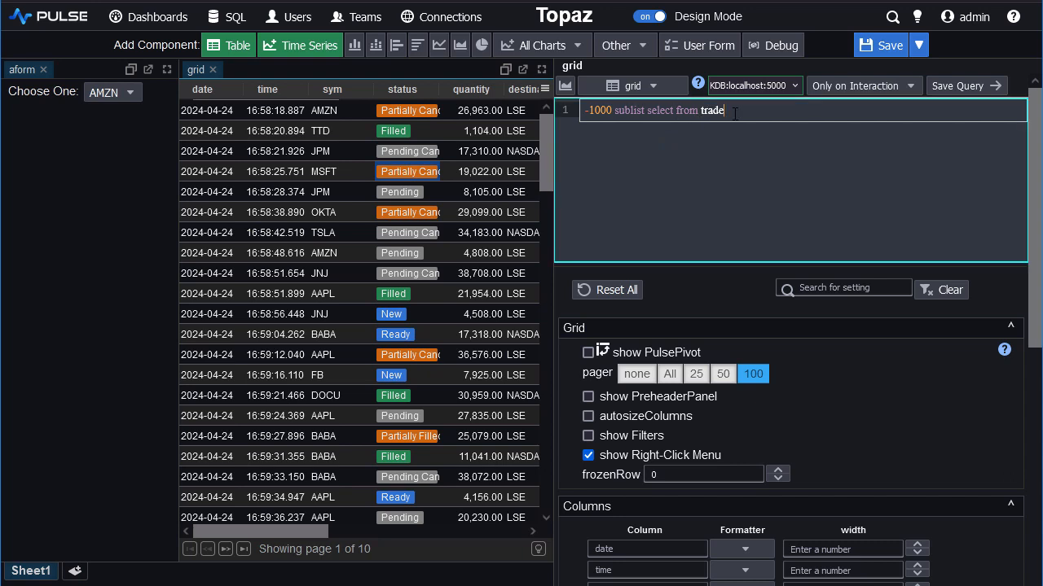
{"action": "type", "text": "where s"}
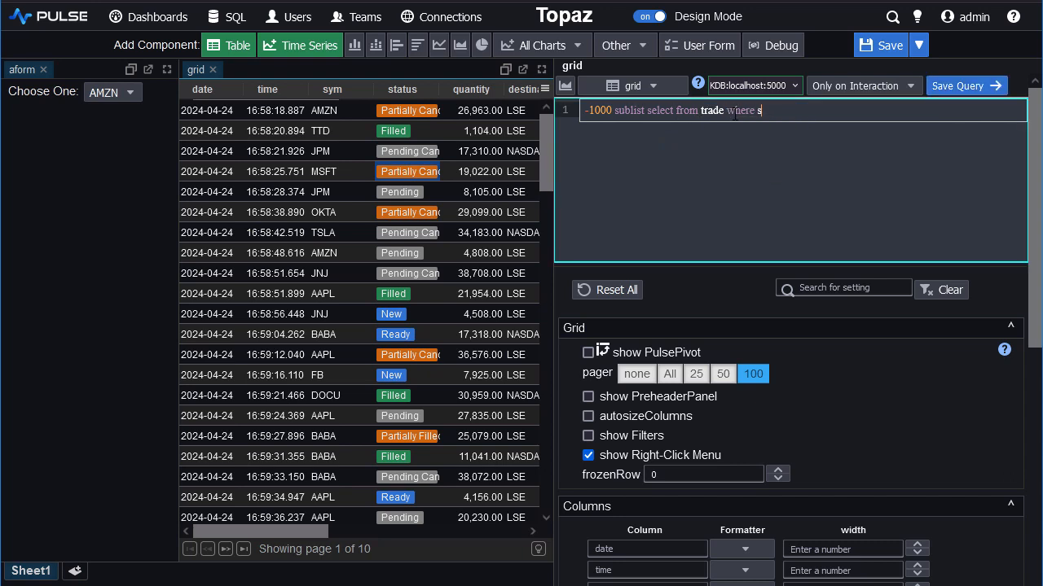
{"action": "type", "text": "ym=`${{key1}}"}
{"action": "left_click", "coordinate": [958, 91]}
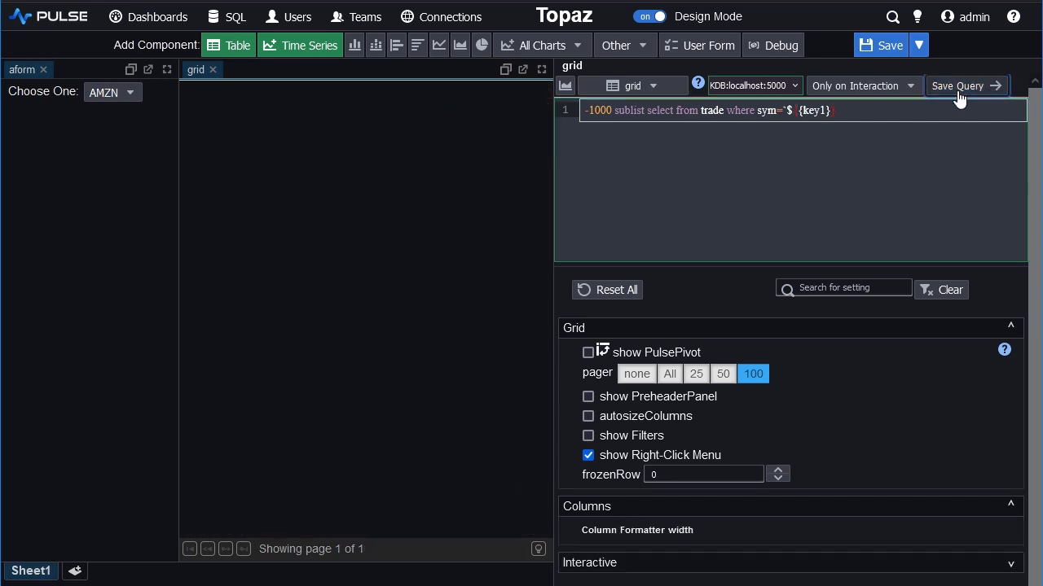
Test the symbol filter by choosing different symbols in the form's dropdown, ending with TSLA.
{"action": "left_click", "coordinate": [109, 110]}
{"action": "left_click", "coordinate": [111, 92]}
{"action": "left_click", "coordinate": [128, 208]}
{"action": "left_click", "coordinate": [119, 101]}
{"action": "scroll", "coordinate": [121, 177], "scroll_direction": "down", "scroll_amount": 3}
{"action": "left_click", "coordinate": [128, 205]}
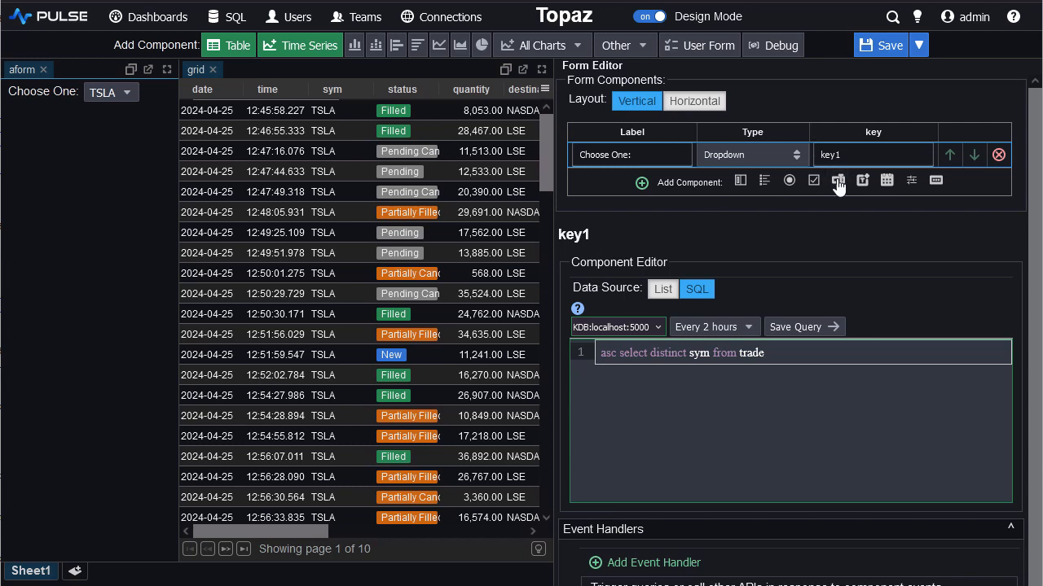
Add a checkboxes component to the form and fill it from the SQL query "asc select distinct orderType from trade".
{"action": "left_click", "coordinate": [813, 180]}
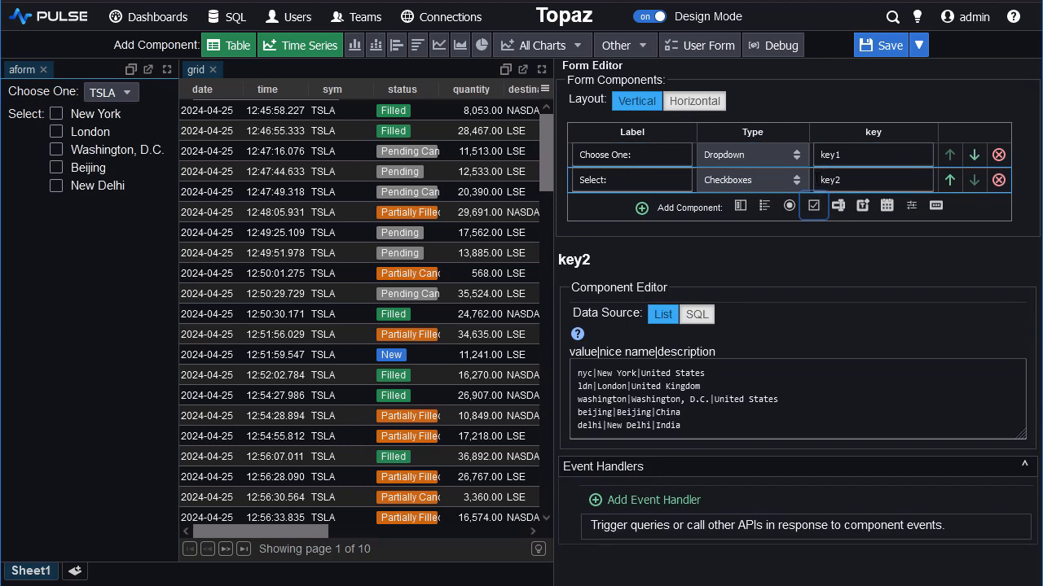
{"action": "left_click", "coordinate": [702, 315]}
{"action": "left_click", "coordinate": [693, 378]}
{"action": "type", "text": "asc select distinct orderType from trade"}
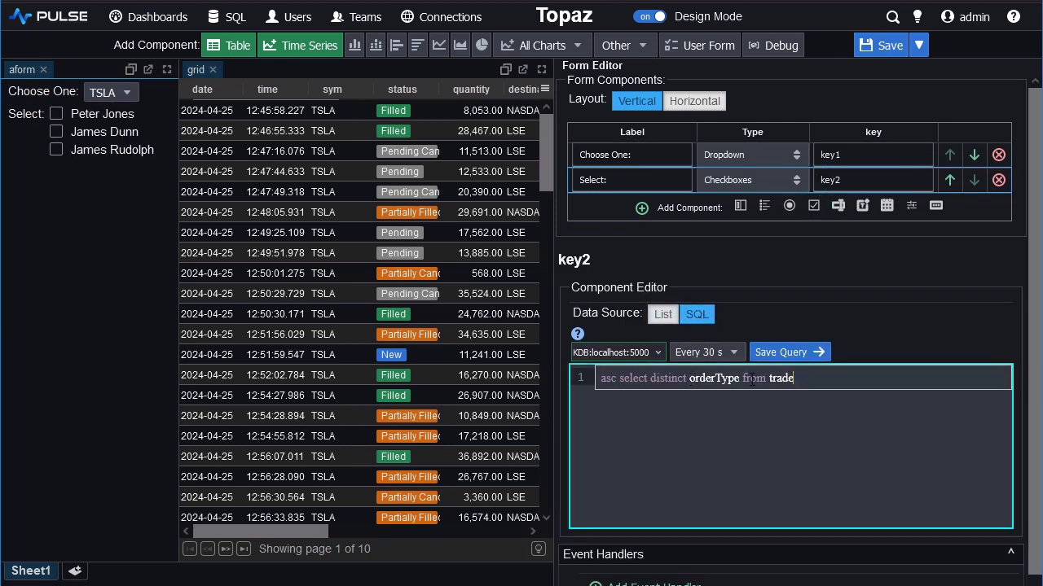
Save the order type checkbox query with a refresh of every 2 hours, and tick LIMIT and Market in the form.
{"action": "left_click", "coordinate": [707, 352]}
{"action": "scroll", "coordinate": [743, 453], "scroll_direction": "down", "scroll_amount": 3}
{"action": "scroll", "coordinate": [754, 466], "scroll_direction": "down", "scroll_amount": 2}
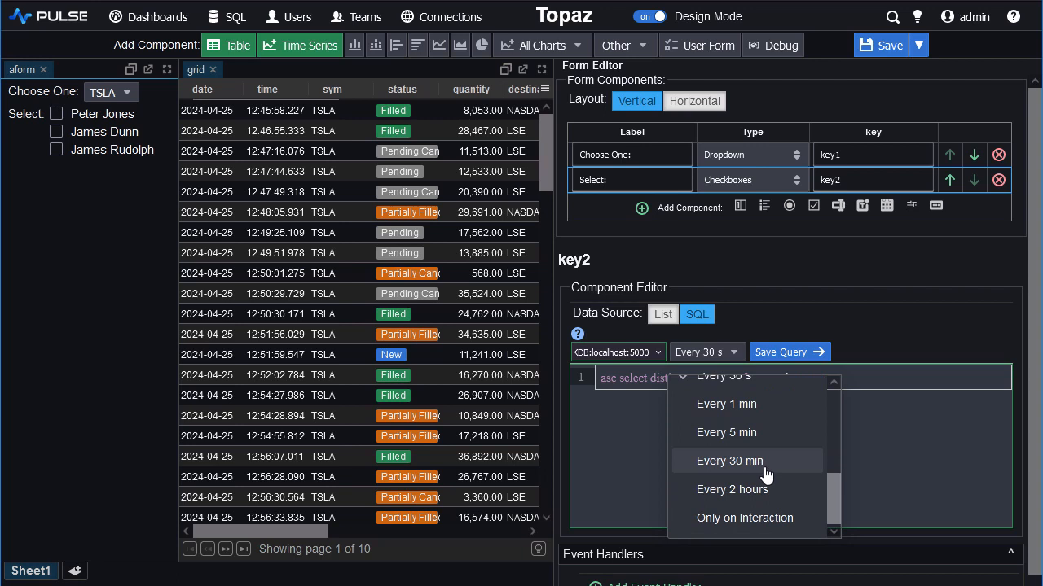
{"action": "left_click", "coordinate": [761, 491]}
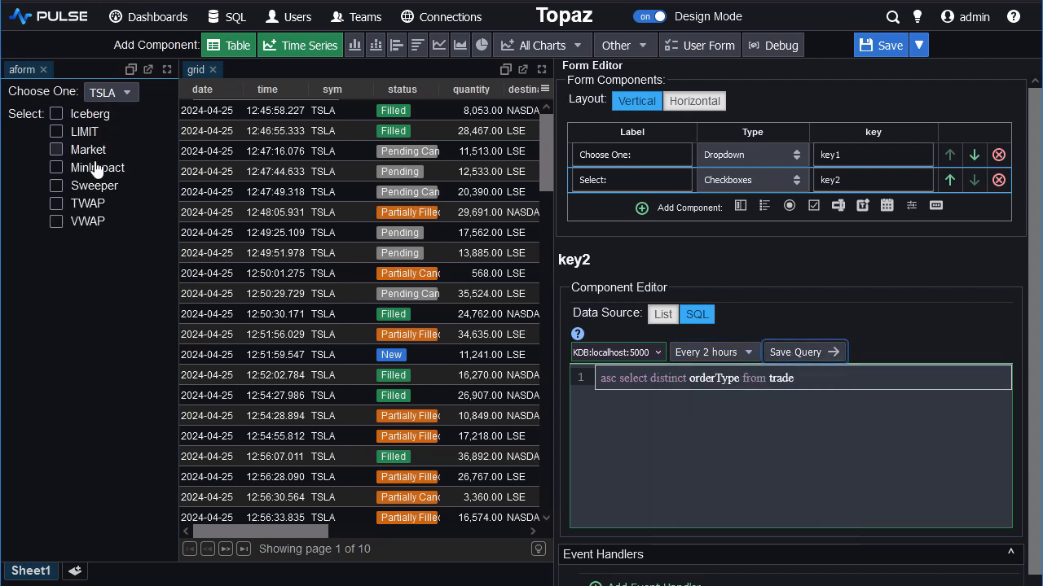
{"action": "left_click", "coordinate": [55, 131]}
{"action": "left_click", "coordinate": [56, 149]}
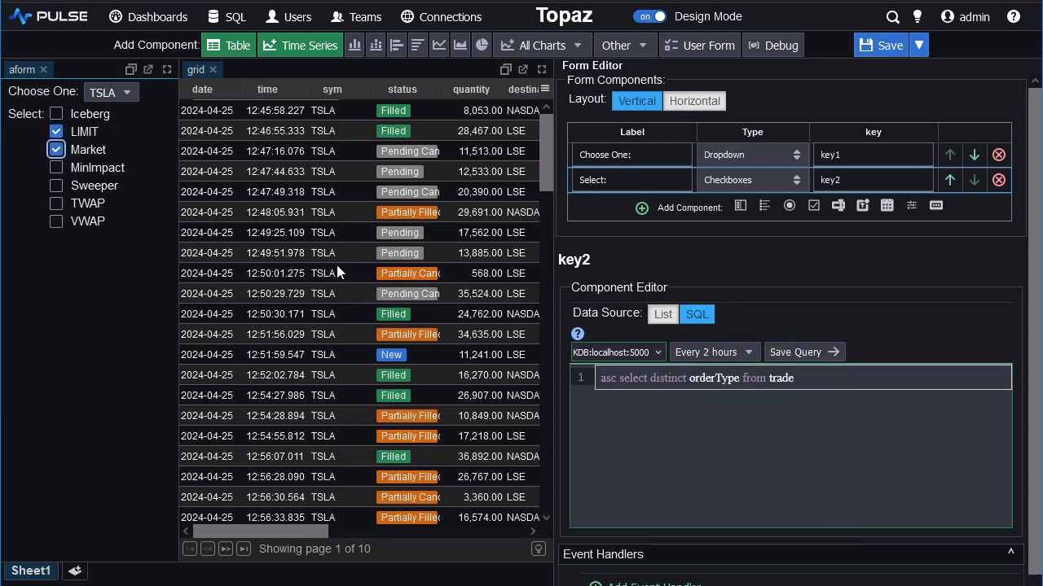
Add a slider with the key "perc" and a submit button to the form.
{"action": "left_click", "coordinate": [910, 205]}
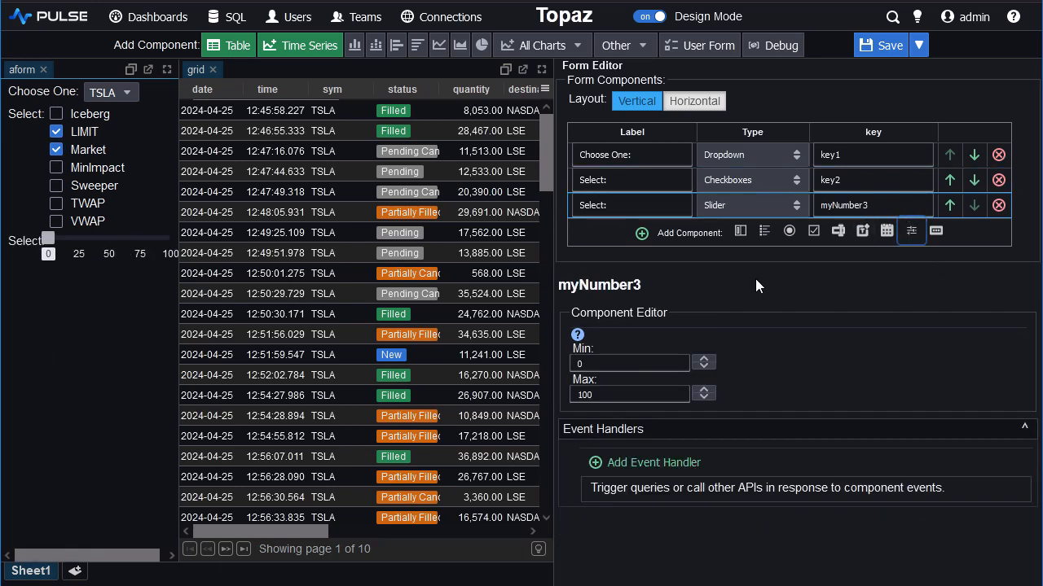
{"action": "left_click", "coordinate": [937, 233]}
{"action": "left_click", "coordinate": [864, 205]}
{"action": "type", "text": "perc"}
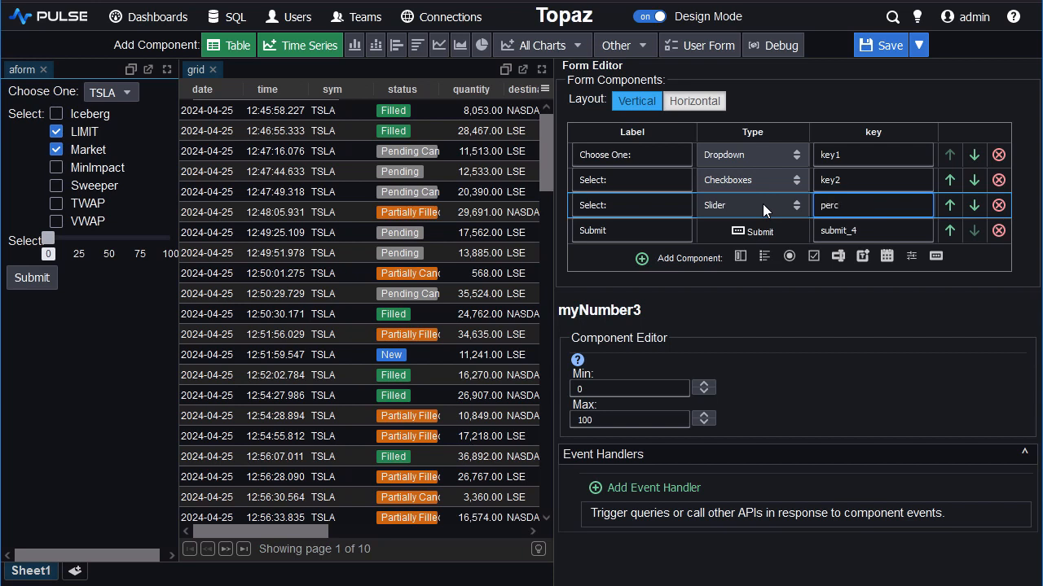
{"action": "key", "text": "Return"}
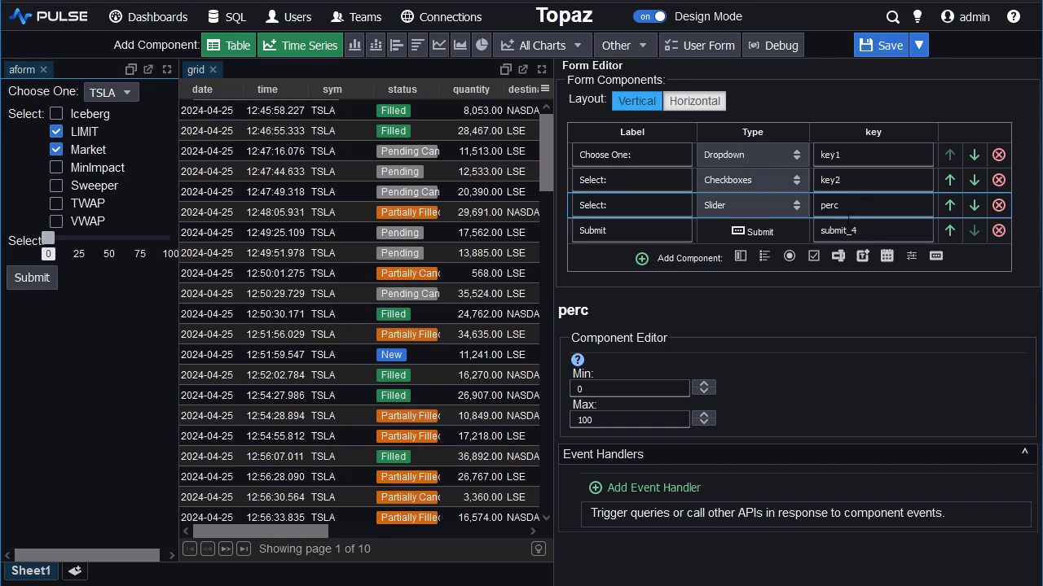
Replace the grid's query with "select from trade where sym =`${{key1}}, orderType in `${{key2}}, percent>{{perc}} {{submit_4}}" and save it.
{"action": "left_click", "coordinate": [321, 279]}
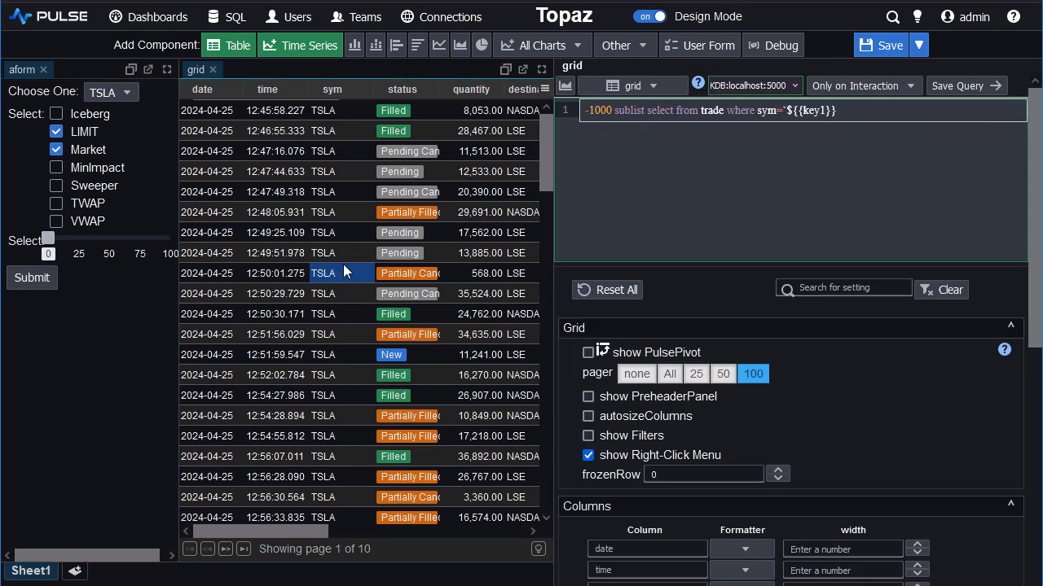
{"action": "left_click", "coordinate": [845, 111]}
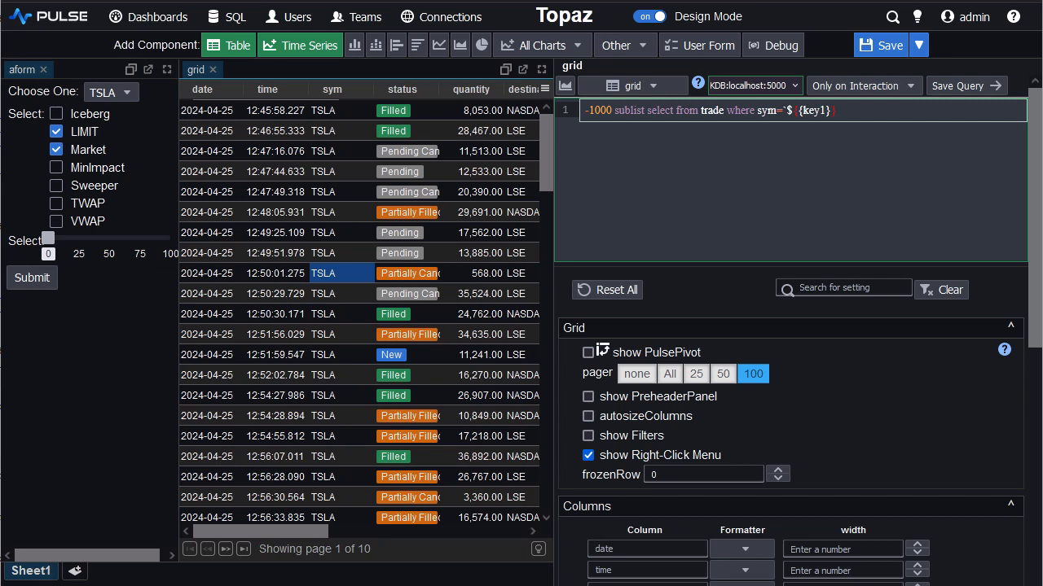
{"action": "left_click", "coordinate": [847, 111]}
{"action": "key", "text": "ctrl+a"}
{"action": "type", "text": "select from trade where sym =`${{key1}}, \t\torderType in `${{key2}}, \t\tpercent>{{perc}} {{submit_4}}"}
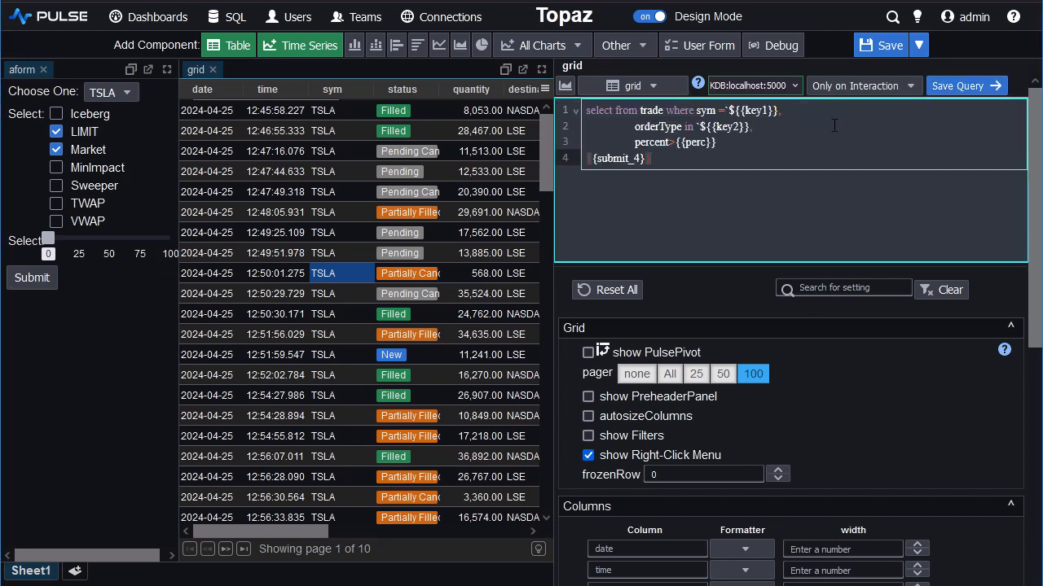
{"action": "left_click", "coordinate": [699, 145]}
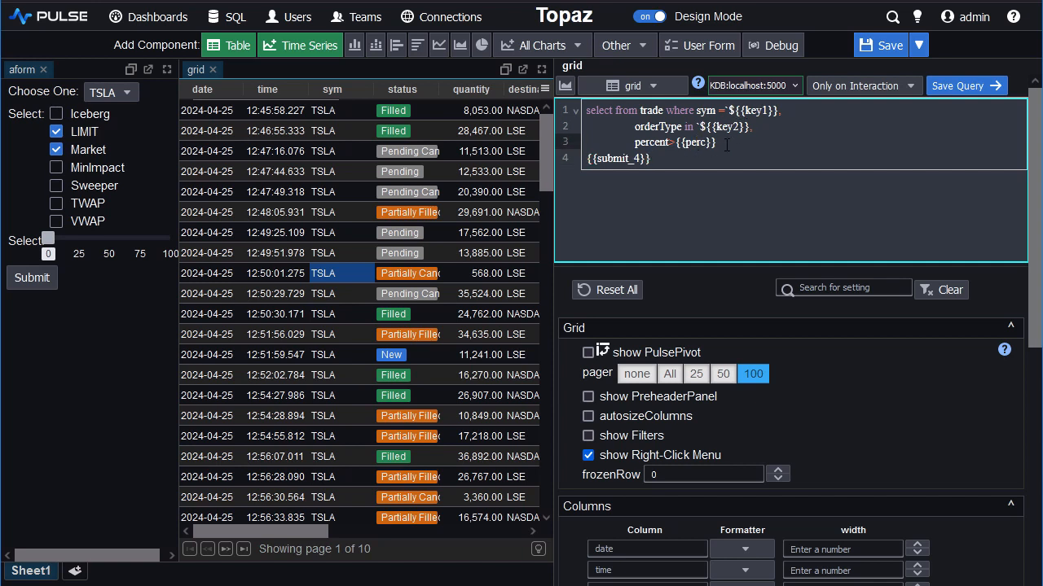
{"action": "left_click", "coordinate": [656, 159]}
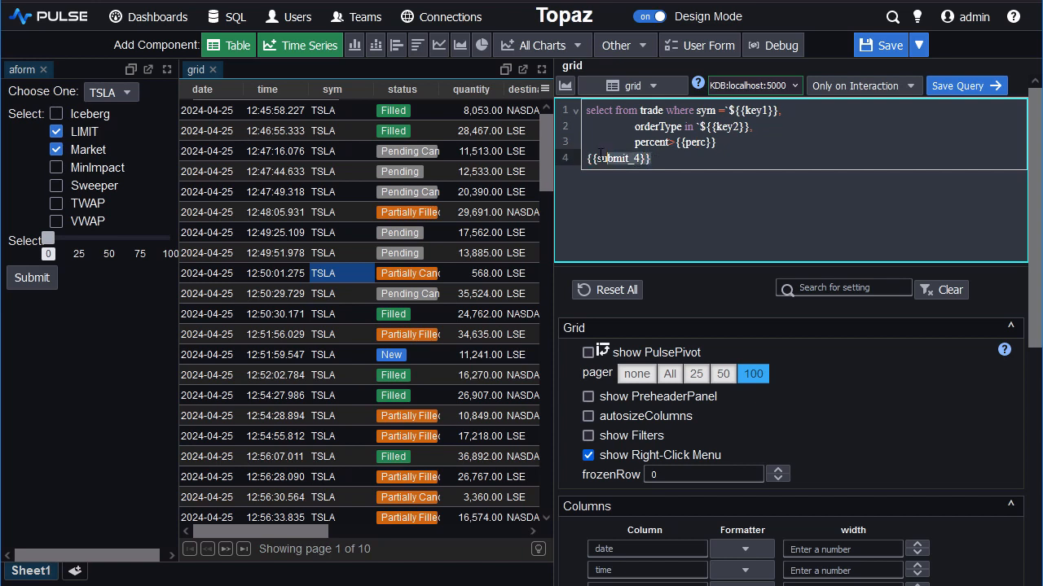
{"action": "left_click", "coordinate": [685, 160]}
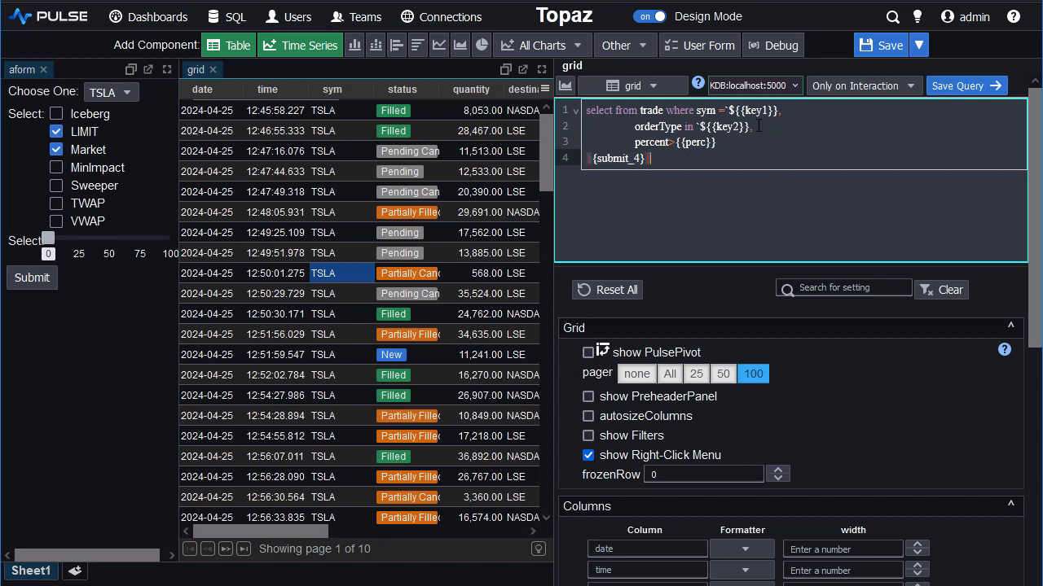
{"action": "left_click", "coordinate": [977, 95]}
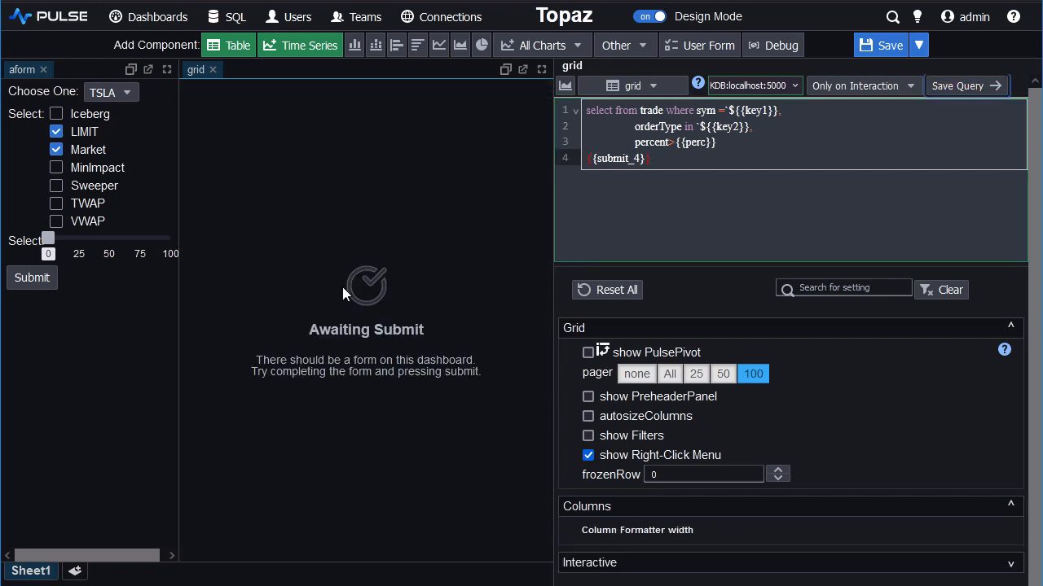
Turn off design mode and narrow the form panel to give the grid more width.
{"action": "left_click", "coordinate": [657, 19]}
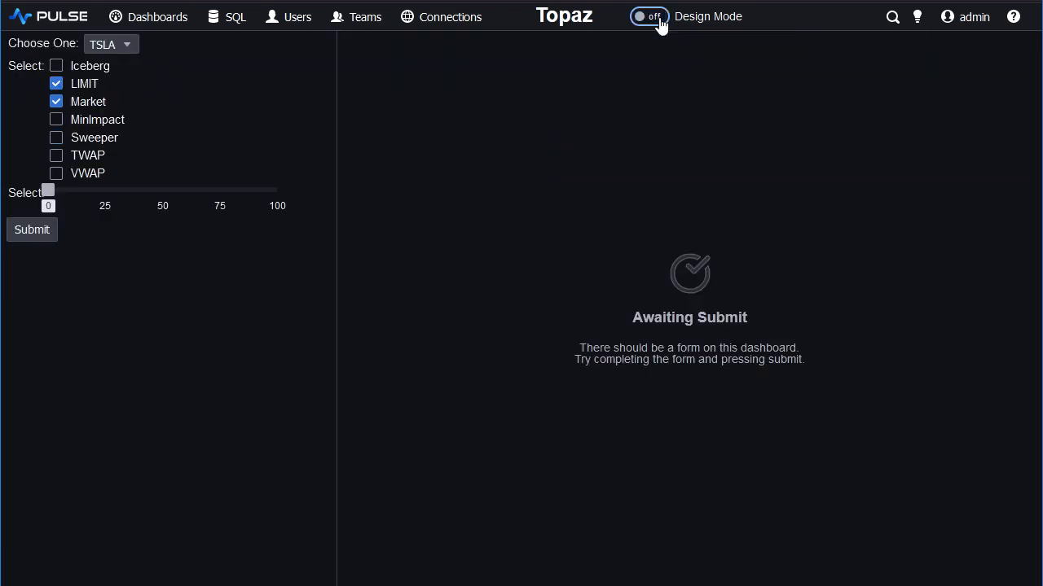
{"action": "left_click_drag", "start_coordinate": [237, 179], "coordinate": [225, 177]}
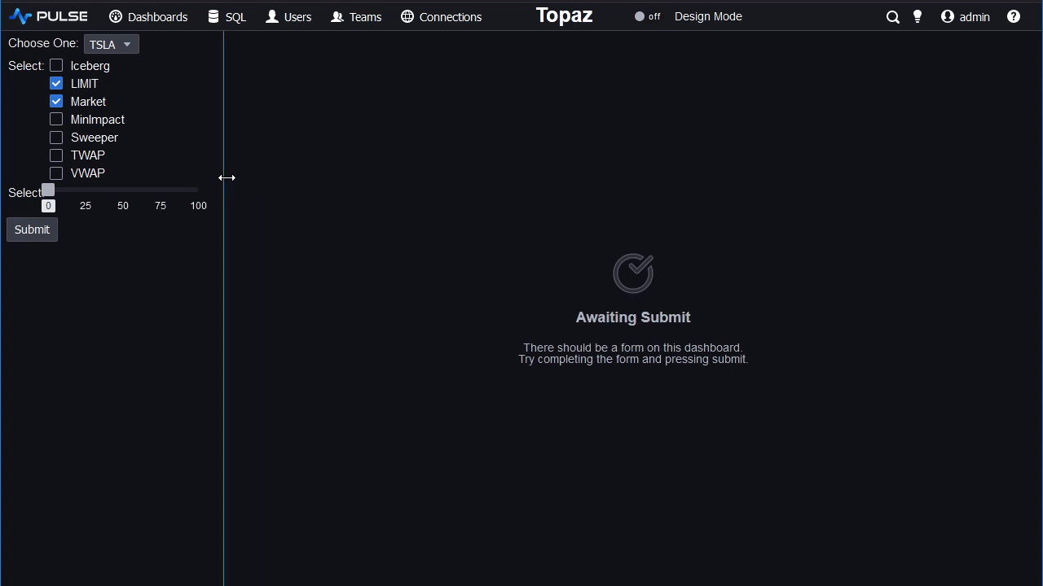
Submit the form with the slider at 55, MinImpact and TWAP also ticked, and AMZN as the symbol.
{"action": "left_click_drag", "start_coordinate": [71, 190], "coordinate": [130, 190]}
{"action": "left_click", "coordinate": [88, 156]}
{"action": "left_click", "coordinate": [82, 121]}
{"action": "left_click", "coordinate": [114, 50]}
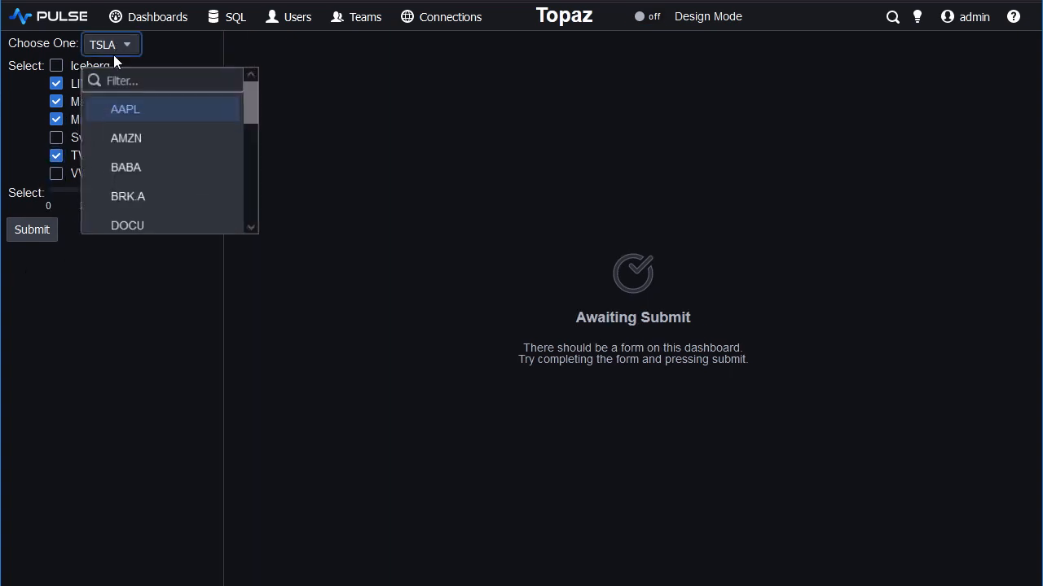
{"action": "left_click", "coordinate": [131, 143]}
{"action": "left_click", "coordinate": [45, 236]}
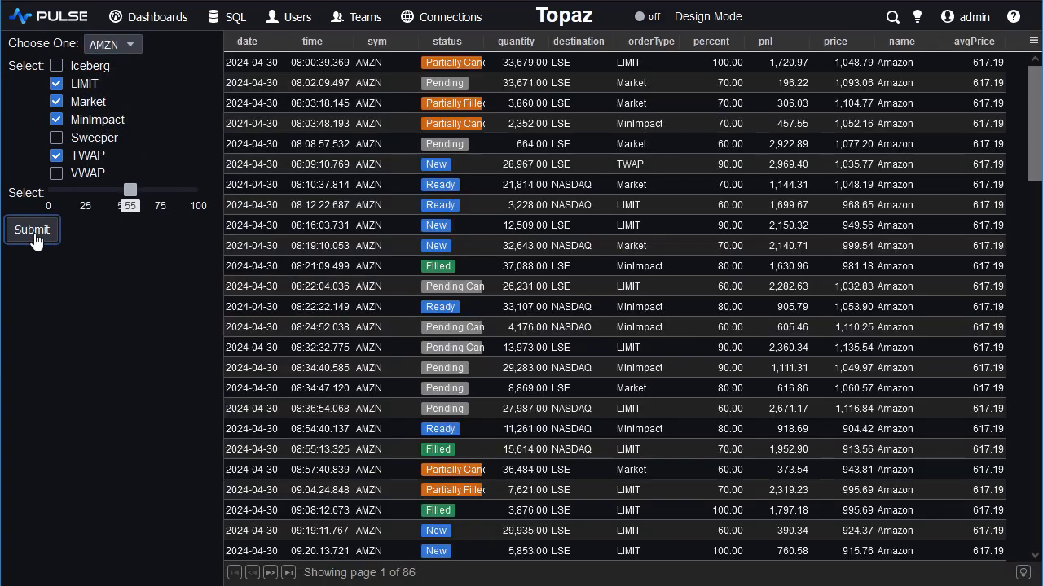
Submit the form for symbol TTD with only LIMIT ticked and the slider at 20.
{"action": "left_click", "coordinate": [114, 46]}
{"action": "scroll", "coordinate": [131, 163], "scroll_direction": "down", "scroll_amount": 5}
{"action": "left_click", "coordinate": [133, 182]}
{"action": "left_click", "coordinate": [56, 156]}
{"action": "left_click", "coordinate": [56, 102]}
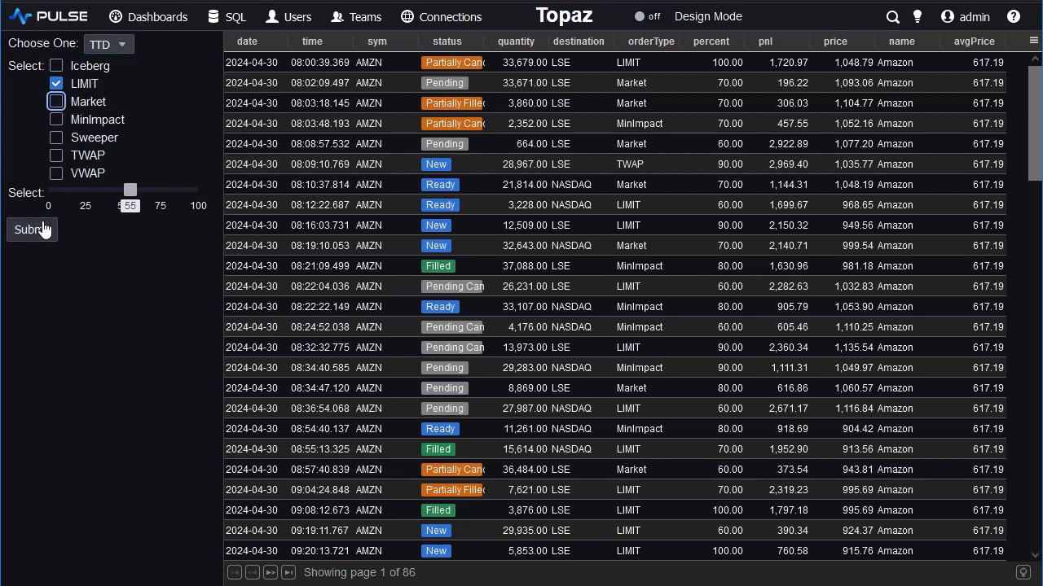
{"action": "left_click", "coordinate": [32, 230]}
{"action": "left_click", "coordinate": [29, 234]}
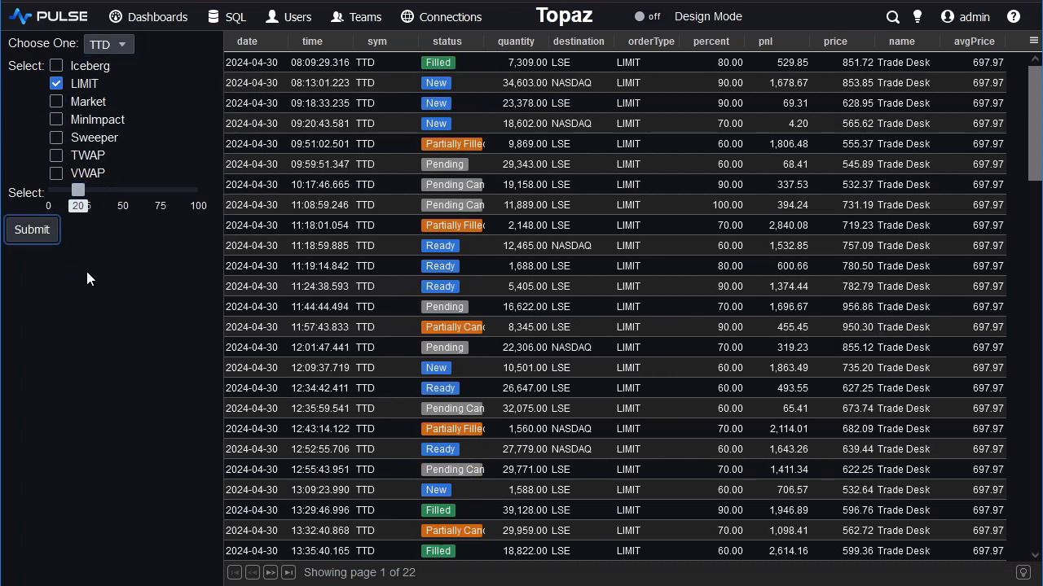